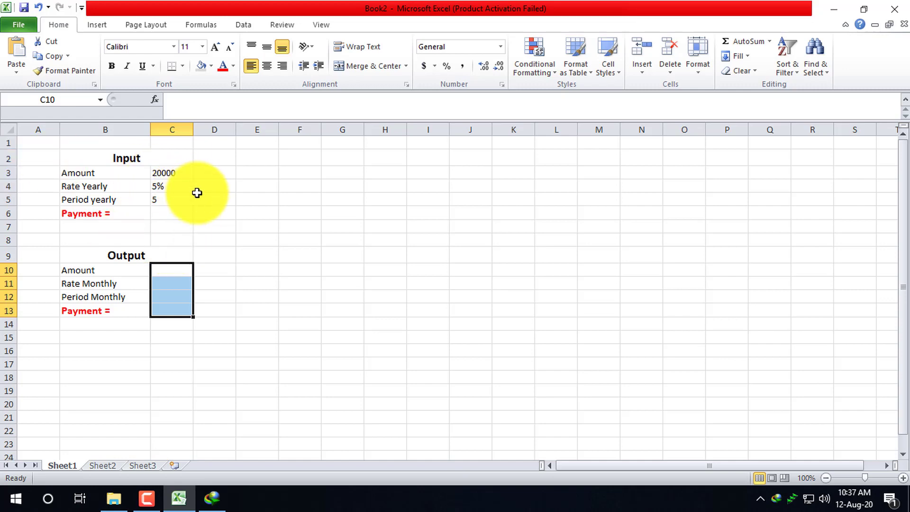
{"action": "left_click", "coordinate": [183, 188]}
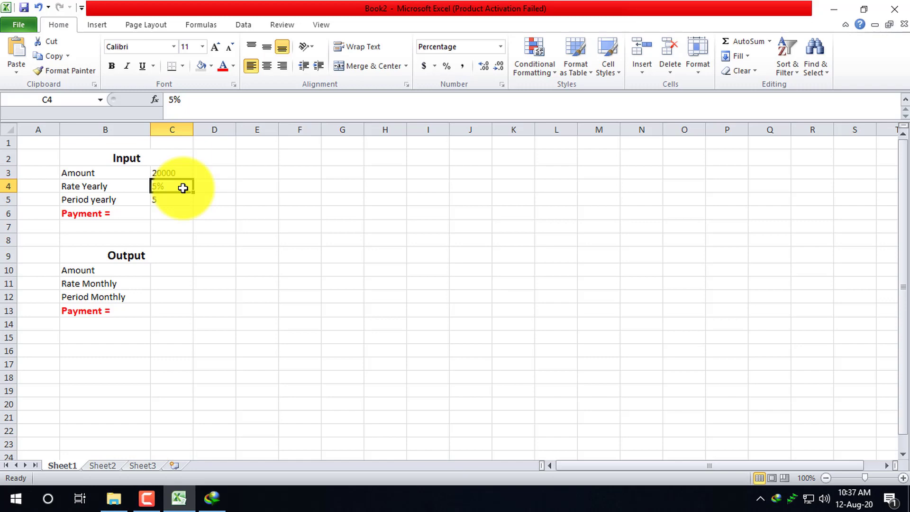
{"action": "left_click", "coordinate": [159, 212]}
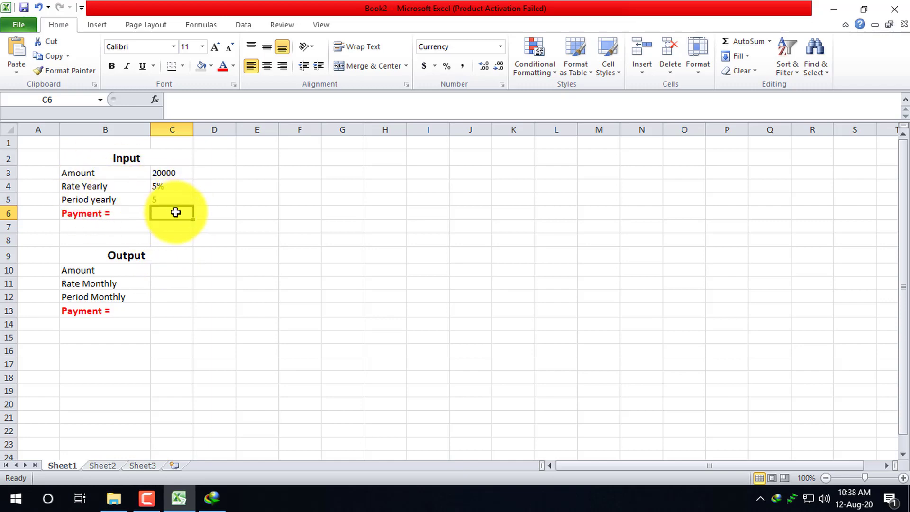
{"action": "left_click", "coordinate": [174, 307]}
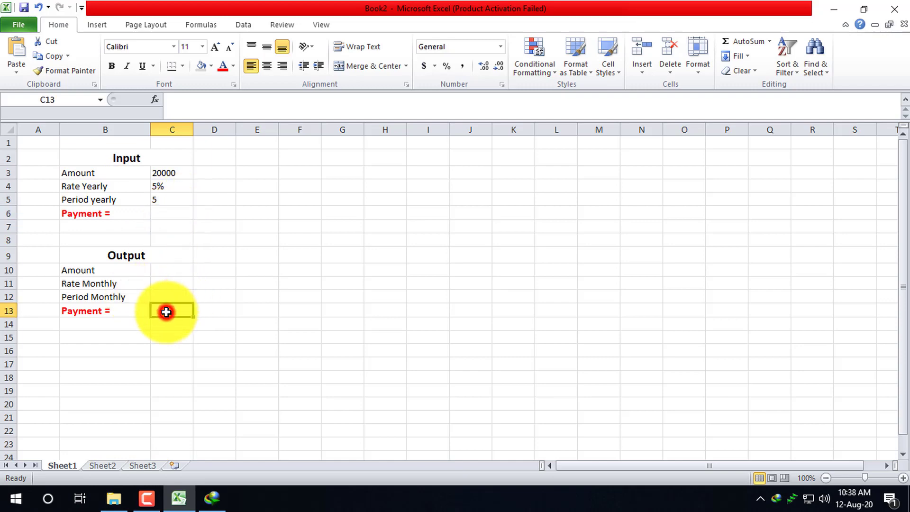
{"action": "left_click", "coordinate": [162, 211]}
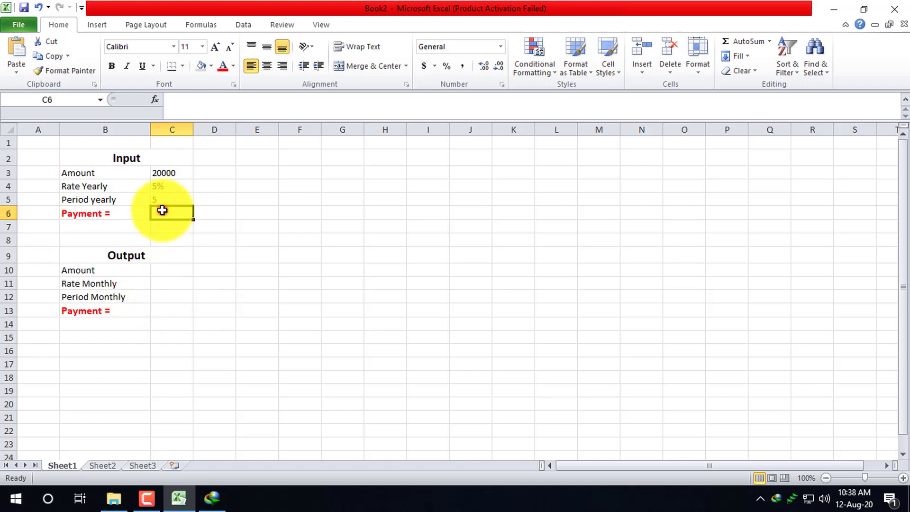
Fill the output Amount in C10 from the input amount with the formula =0+C3
{"action": "left_click", "coordinate": [170, 270]}
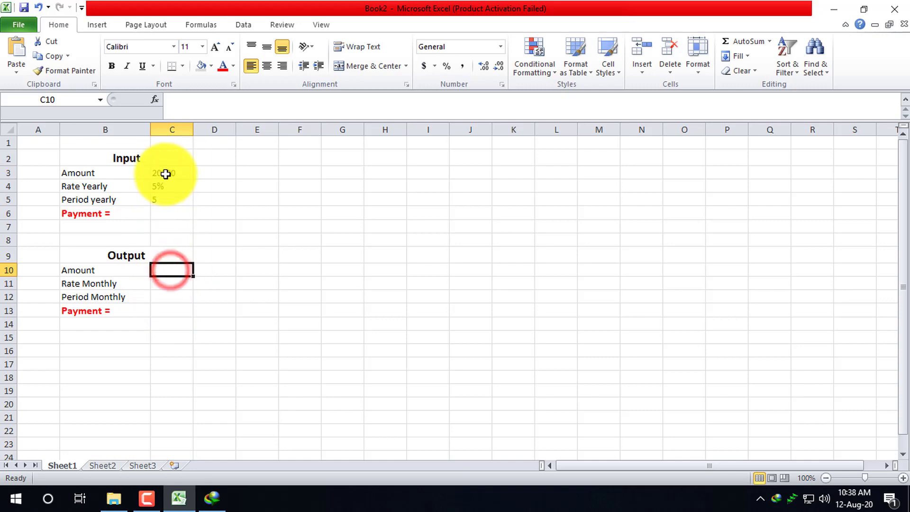
{"action": "type", "text": "="}
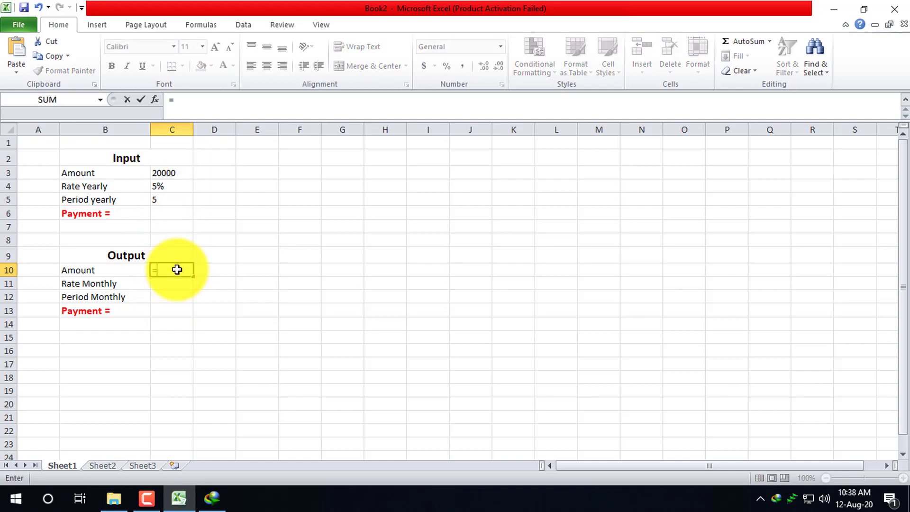
{"action": "type", "text": "0+"}
{"action": "left_click", "coordinate": [169, 174]}
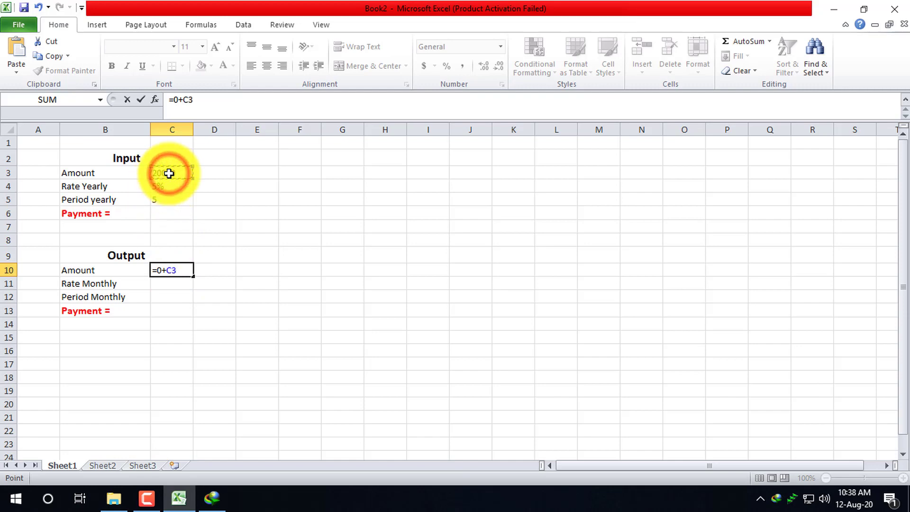
{"action": "key", "text": "Return"}
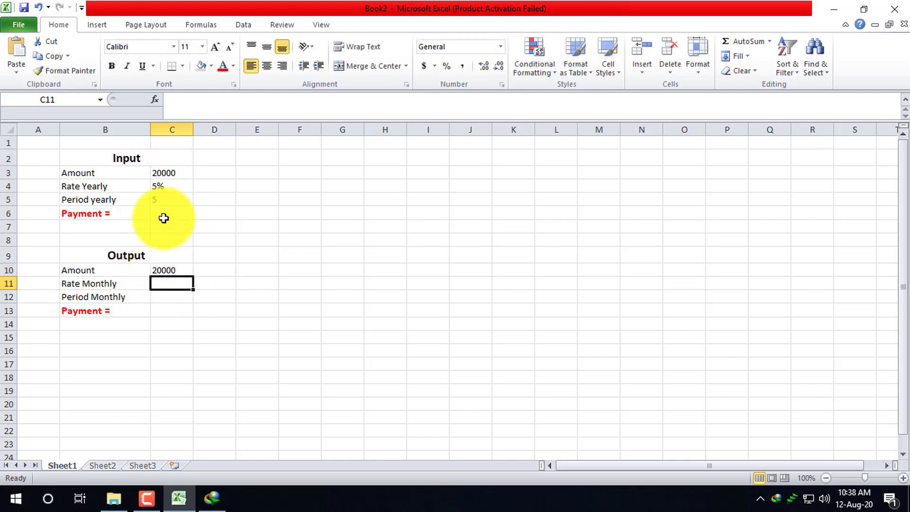
Calculate the Rate Monthly in C11 by dividing the yearly rate in C4 by 12
{"action": "type", "text": "="}
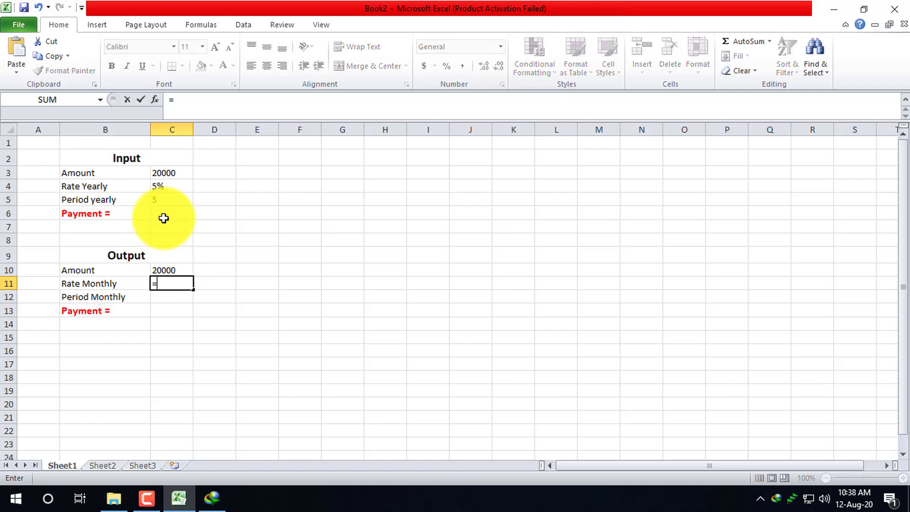
{"action": "left_click", "coordinate": [165, 188]}
{"action": "key", "text": "Return"}
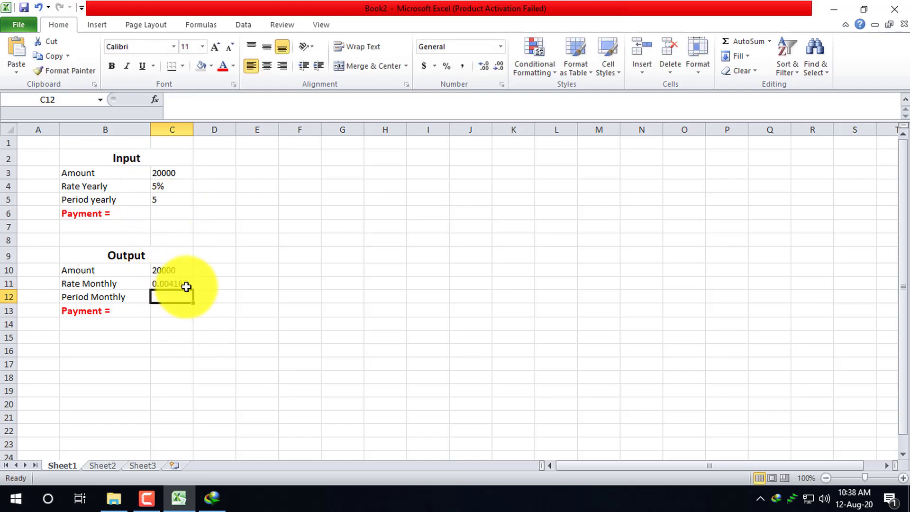
Calculate the Period Monthly in C12 with the formula =C5*12
{"action": "type", "text": "="}
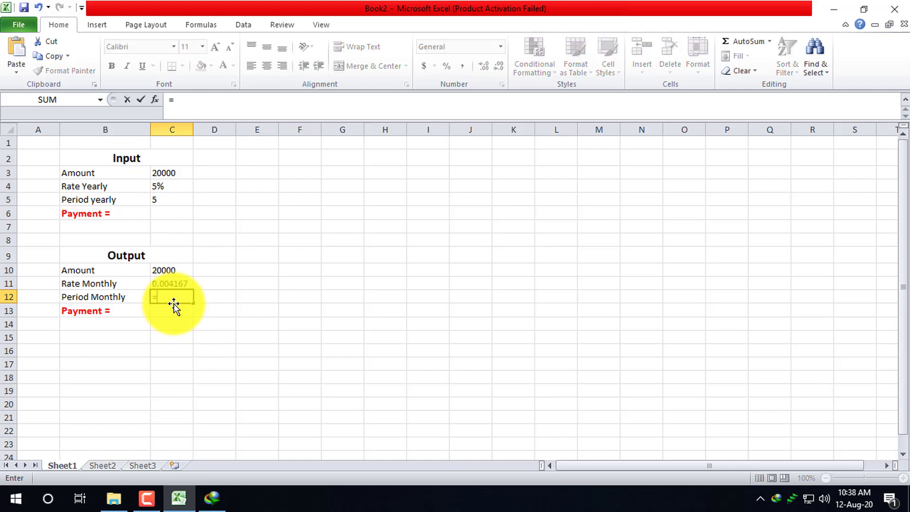
{"action": "left_click", "coordinate": [168, 199]}
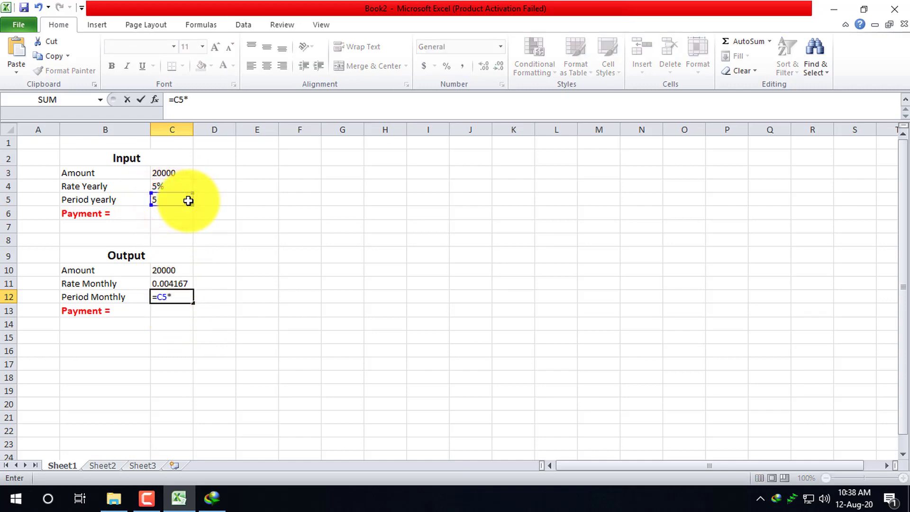
{"action": "type", "text": "*12"}
{"action": "key", "text": "Return"}
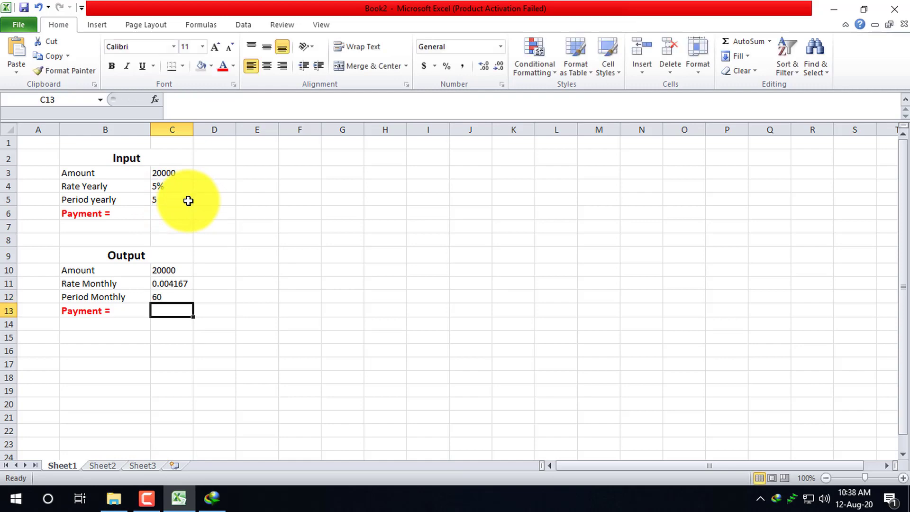
Calculate the yearly loan payment in C6 with the formula =PMT(C4,C5,C3)
{"action": "left_click", "coordinate": [172, 293]}
{"action": "left_click", "coordinate": [172, 311]}
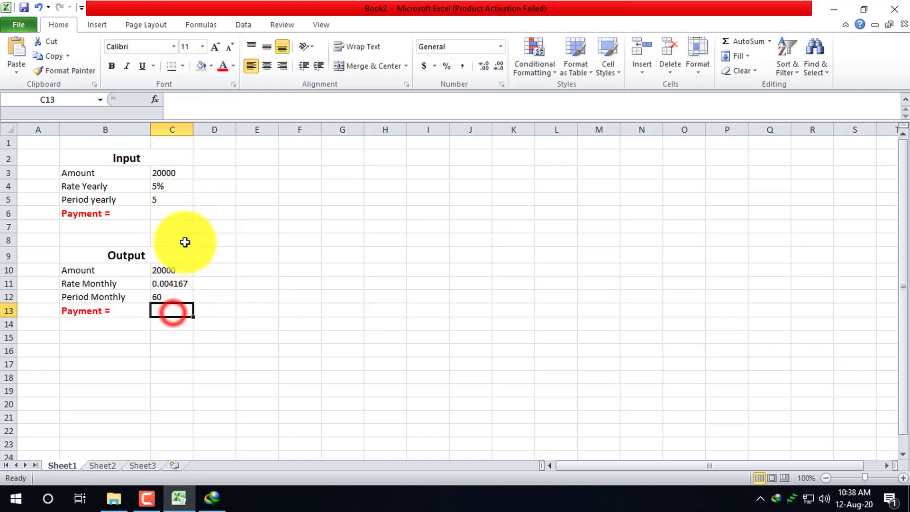
{"action": "left_click", "coordinate": [176, 214]}
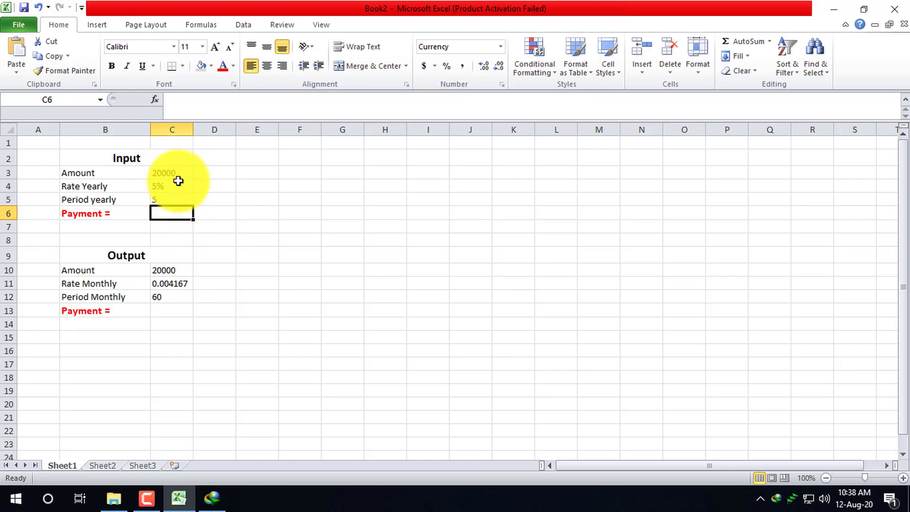
{"action": "type", "text": "=p"}
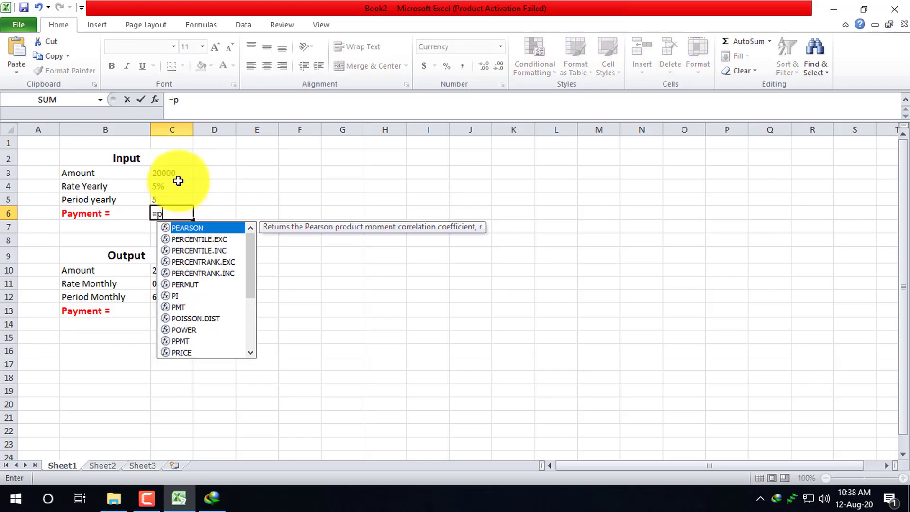
{"action": "type", "text": "mt"}
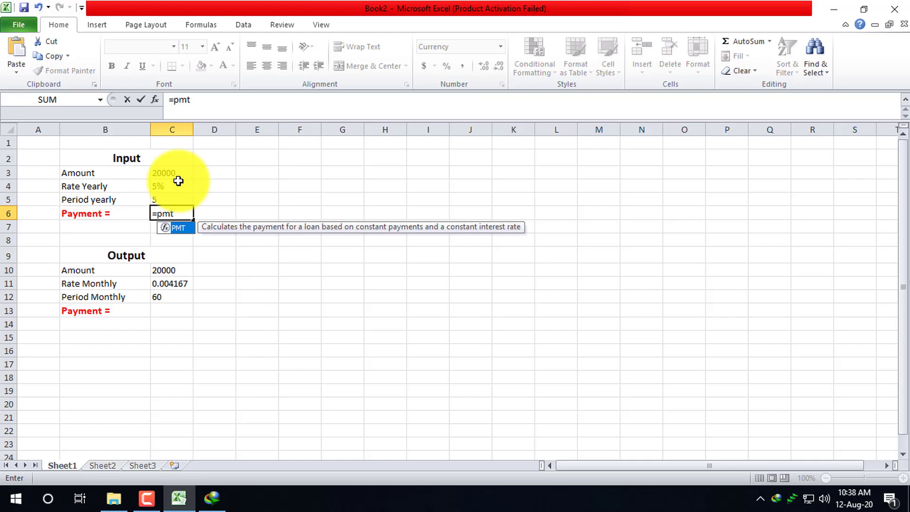
{"action": "type", "text": "("}
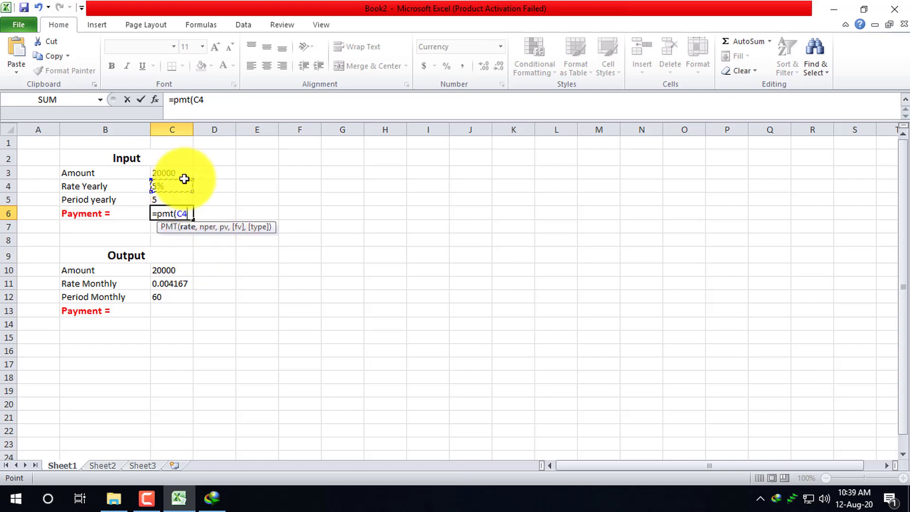
{"action": "type", "text": ","}
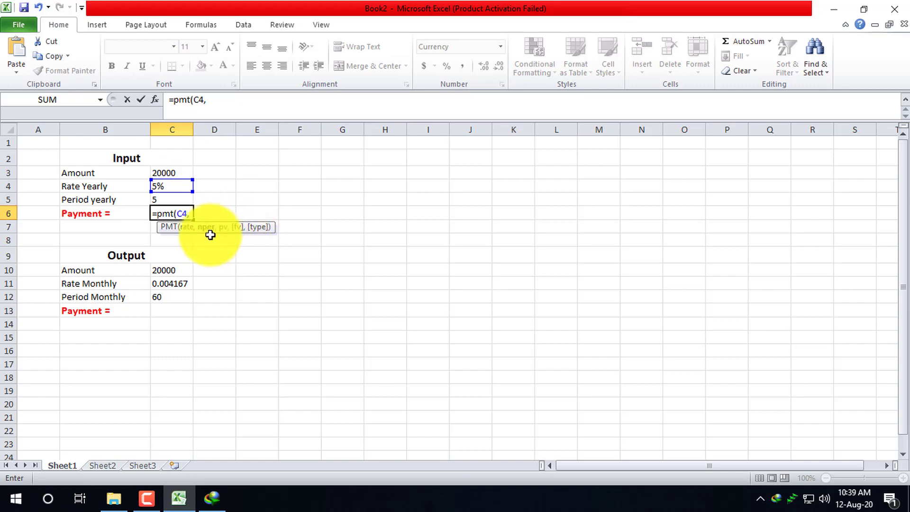
{"action": "left_click", "coordinate": [172, 202]}
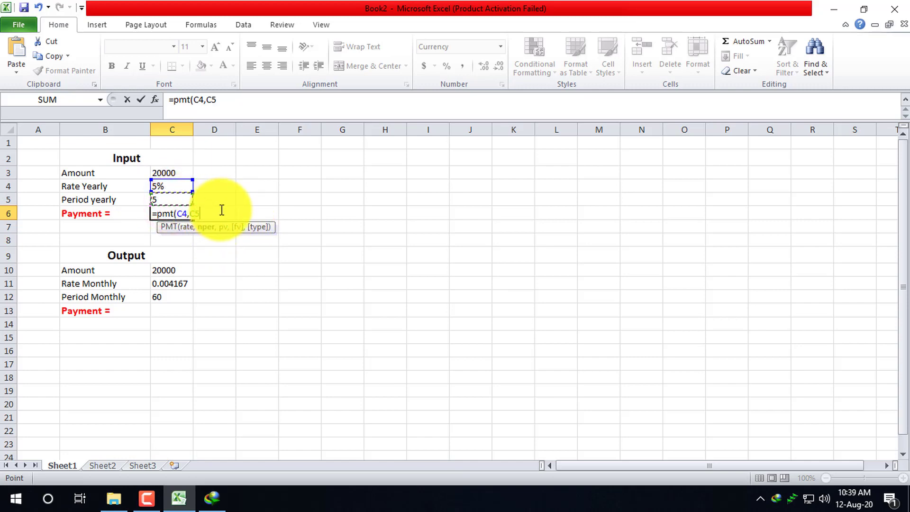
{"action": "type", "text": ","}
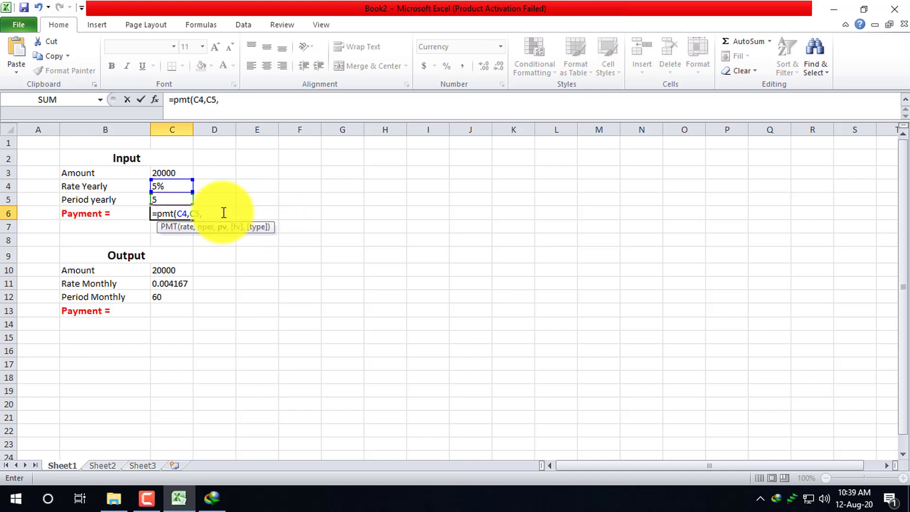
{"action": "left_click", "coordinate": [184, 171]}
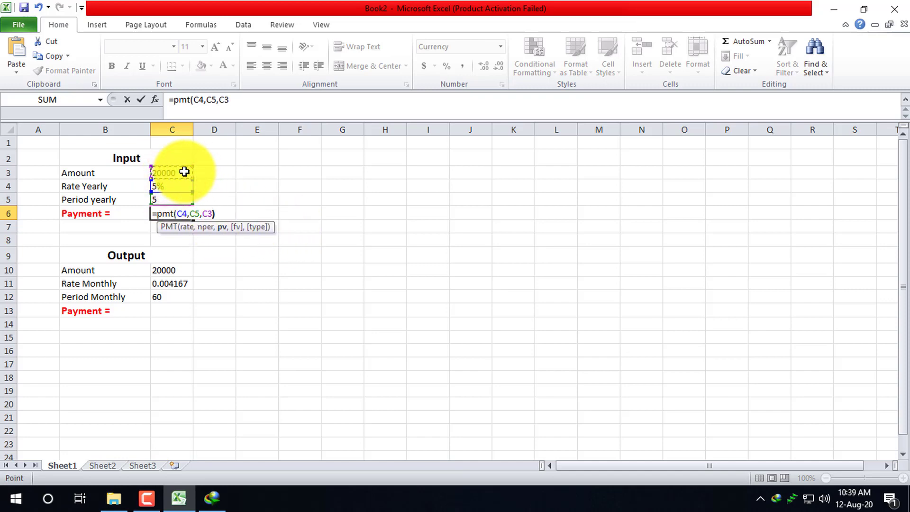
{"action": "type", "text": ")"}
{"action": "key", "text": "Return"}
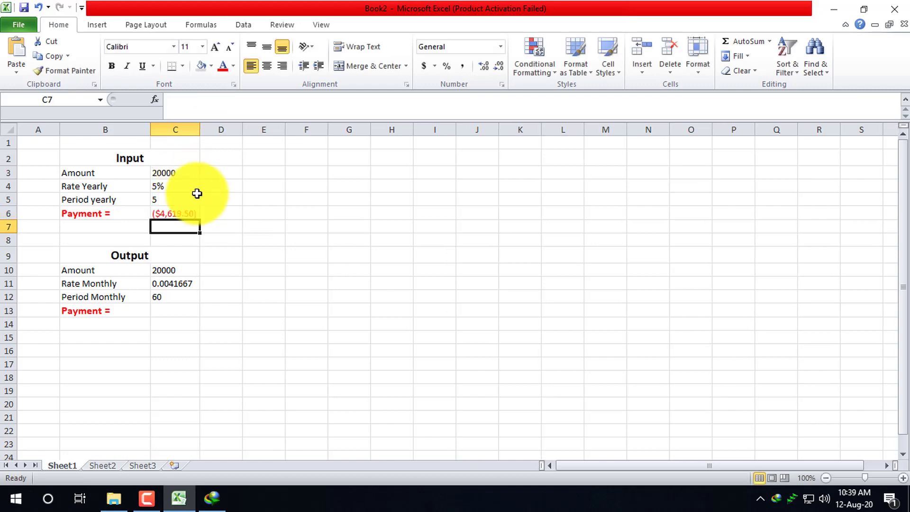
Calculate the monthly loan payment in C13 with the formula =PMT(C11,C12,C10)
{"action": "left_click", "coordinate": [183, 213]}
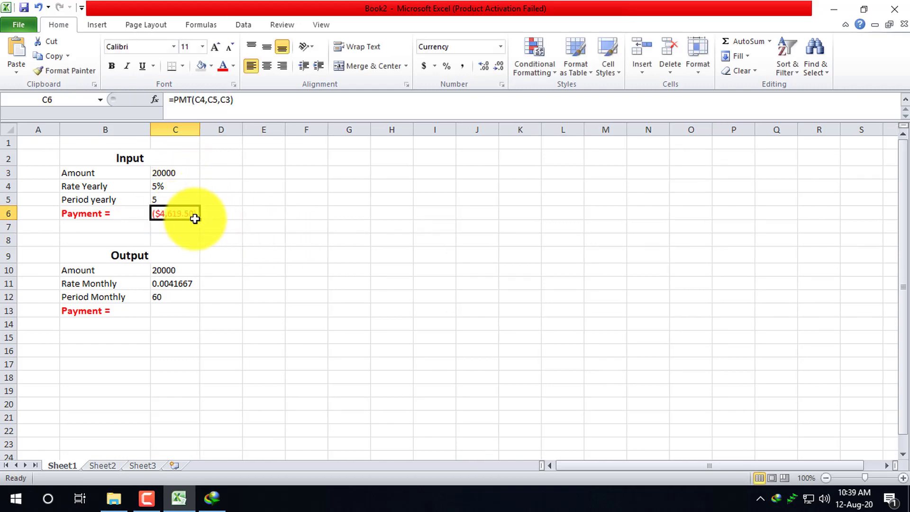
{"action": "left_click", "coordinate": [170, 308]}
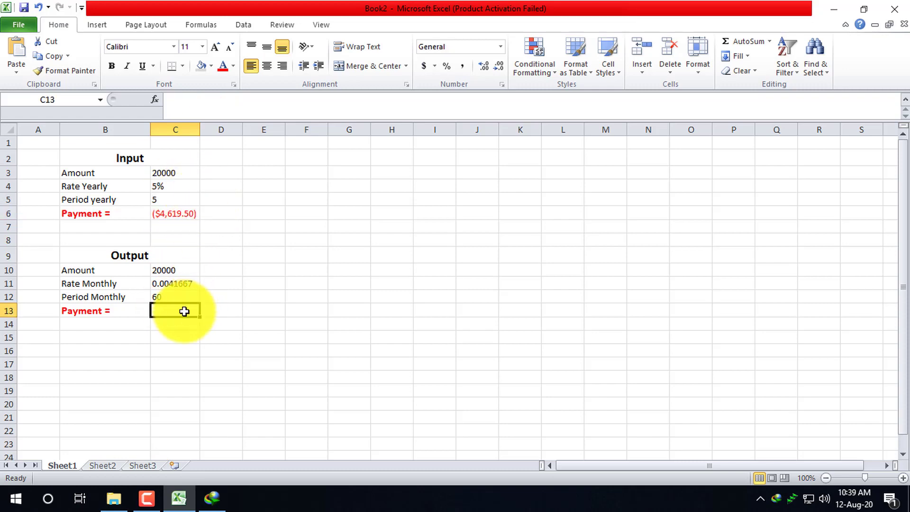
{"action": "type", "text": "="}
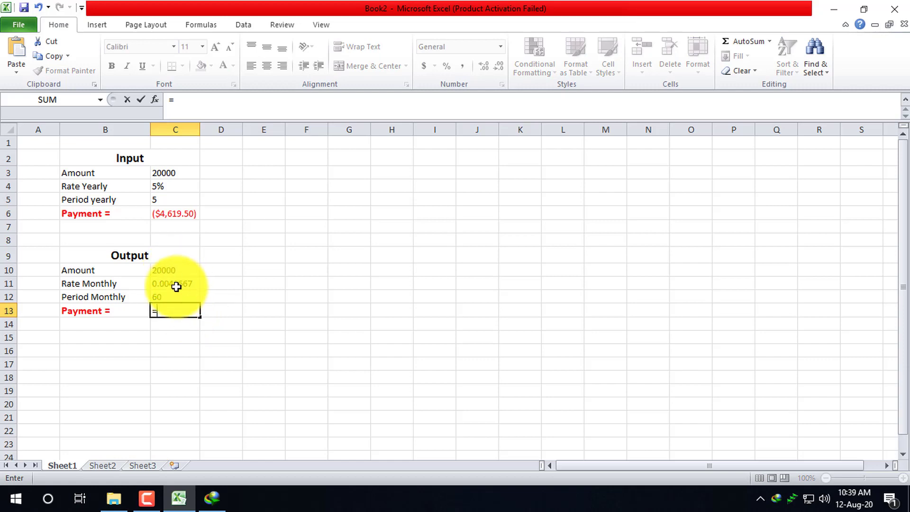
{"action": "type", "text": "pm"}
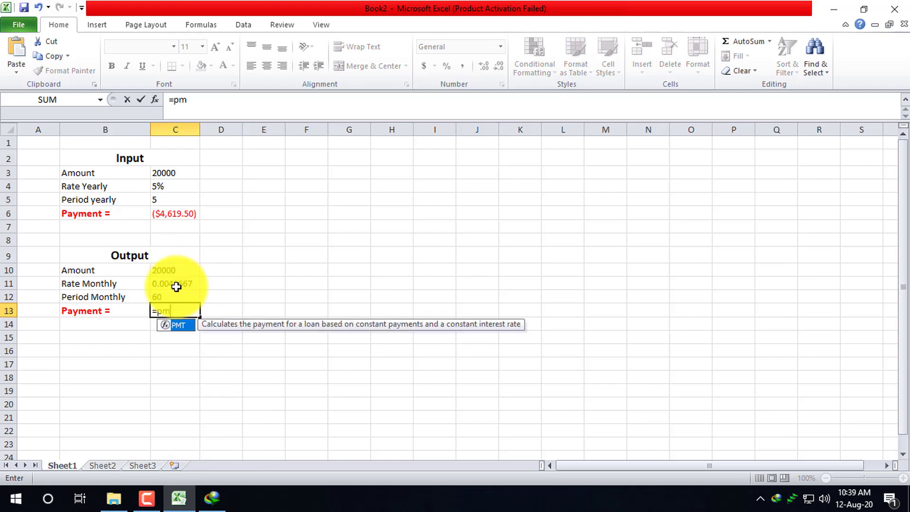
{"action": "type", "text": "t("}
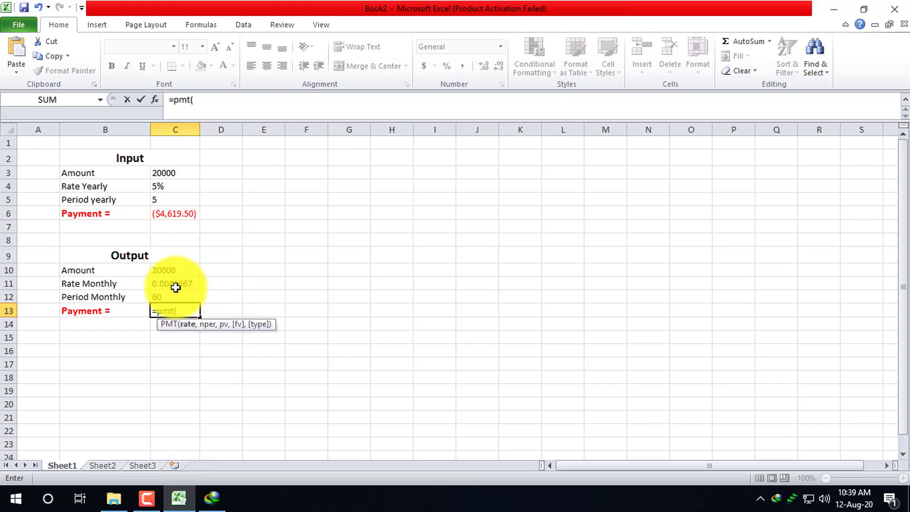
{"action": "left_click", "coordinate": [174, 287]}
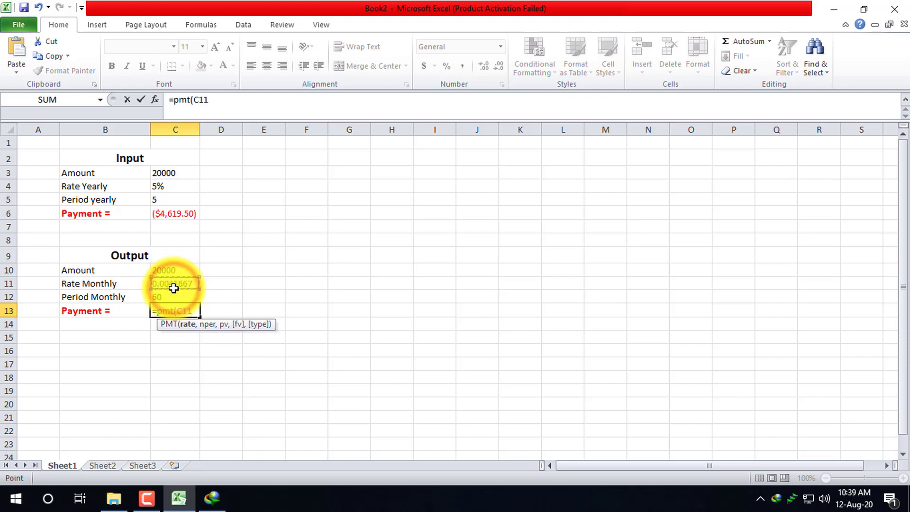
{"action": "type", "text": ","}
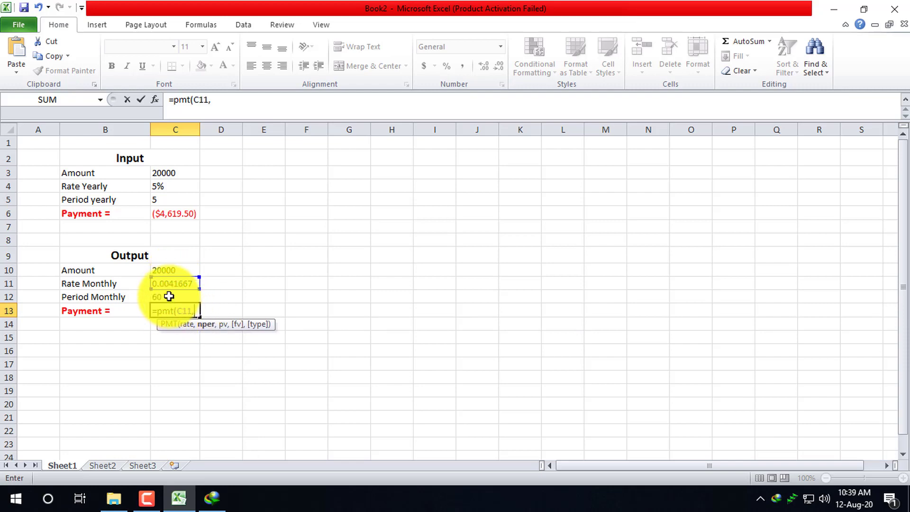
{"action": "type", "text": ","}
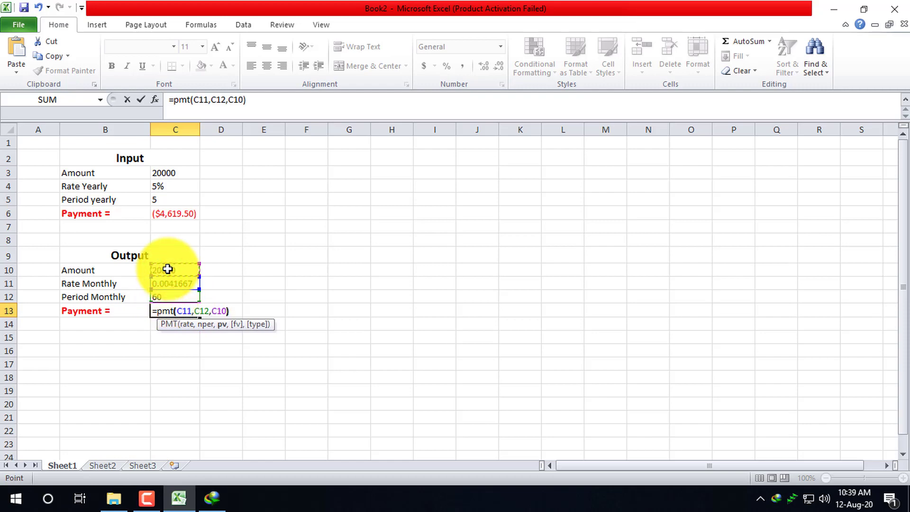
{"action": "type", "text": ")"}
{"action": "key", "text": "Return"}
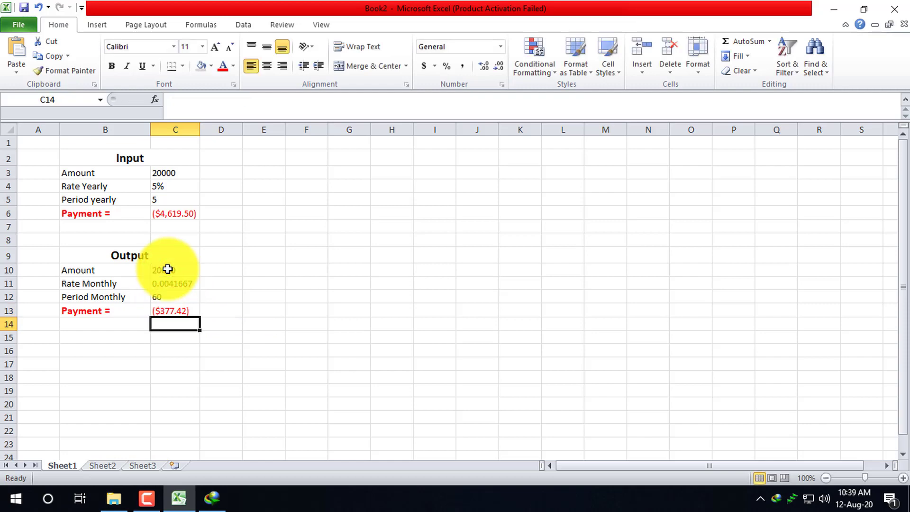
{"action": "left_click", "coordinate": [171, 310]}
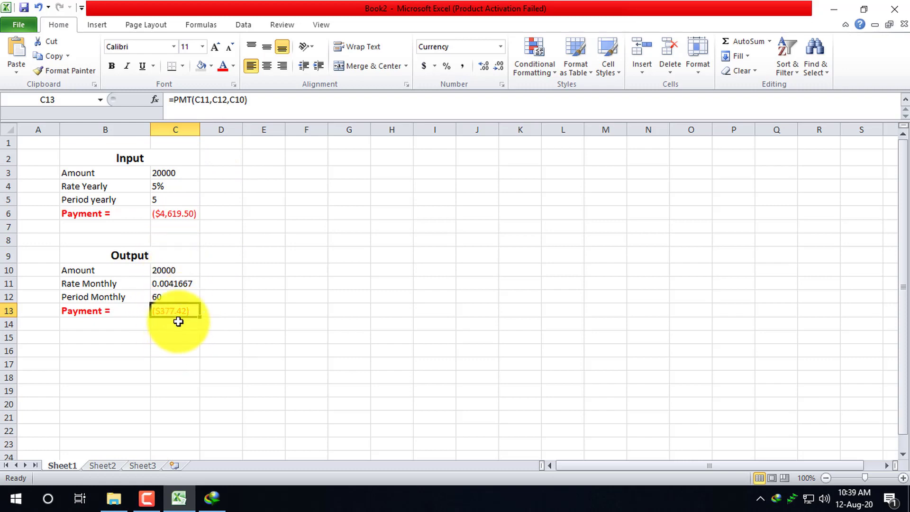
{"action": "left_click", "coordinate": [183, 202]}
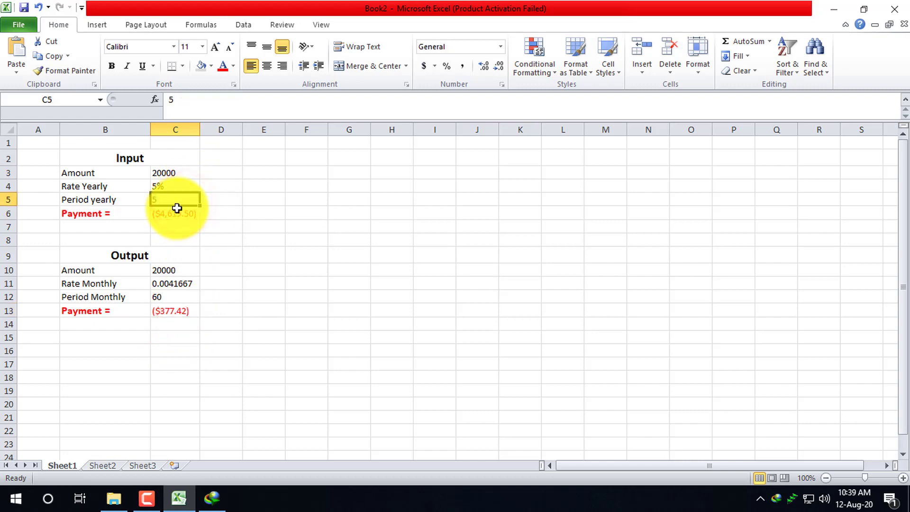
{"action": "left_click", "coordinate": [173, 301]}
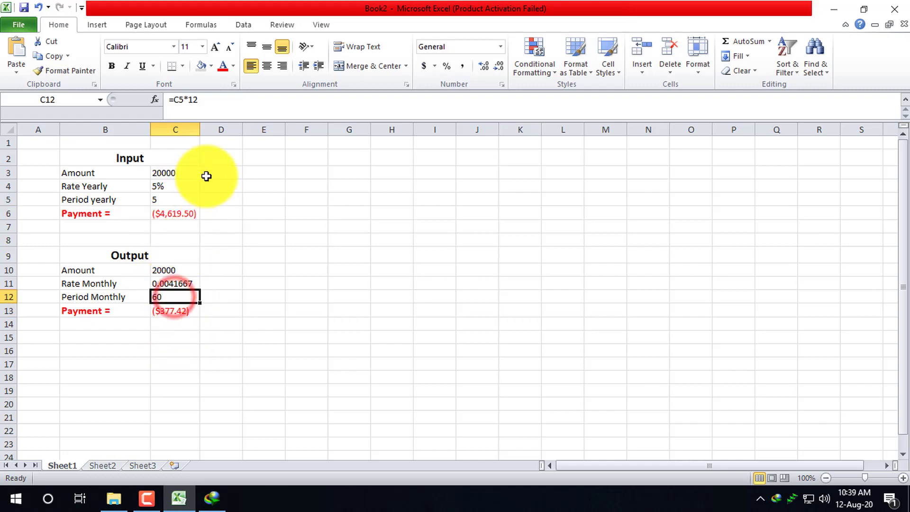
Switch the payment calculation to weekly periods by setting C12 to =C5*52 and C11 to =C4/52
{"action": "double_click", "coordinate": [175, 295]}
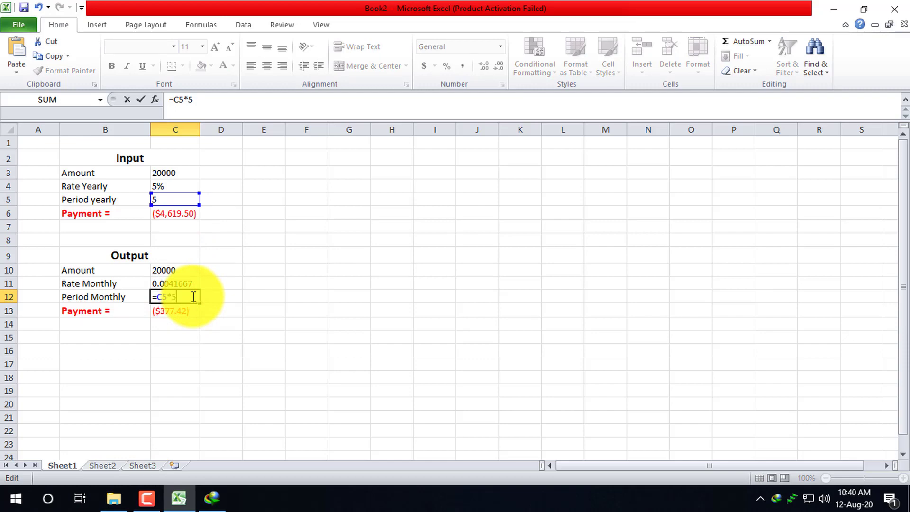
{"action": "key", "text": "Return"}
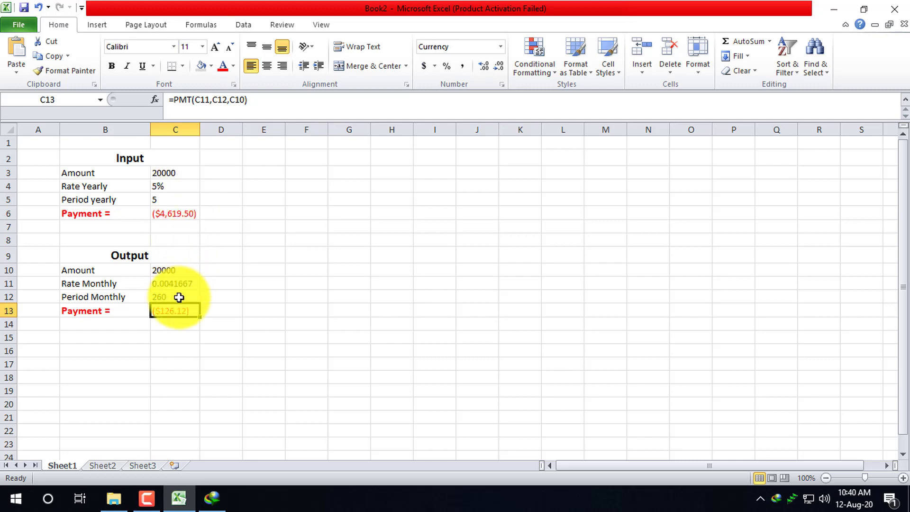
{"action": "left_click", "coordinate": [188, 280]}
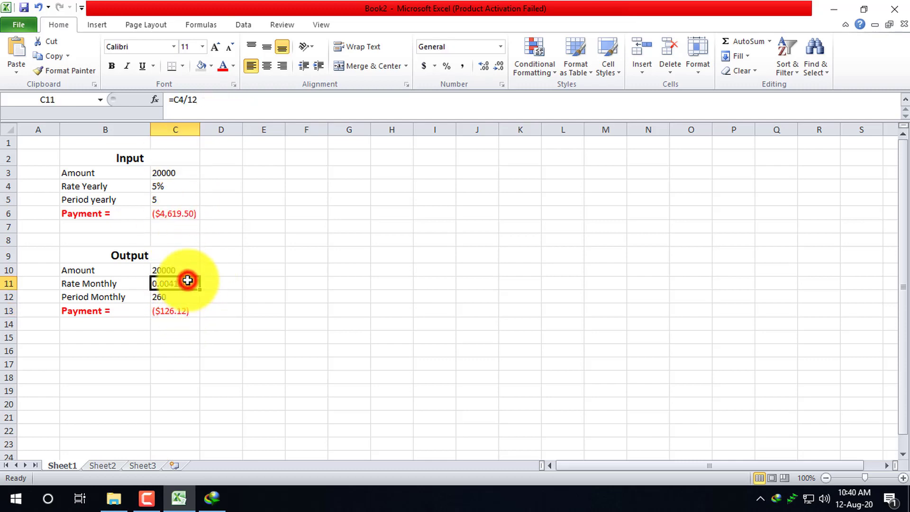
{"action": "double_click", "coordinate": [187, 280]}
{"action": "key", "text": "BackSpace"}
{"action": "key", "text": "BackSpace"}
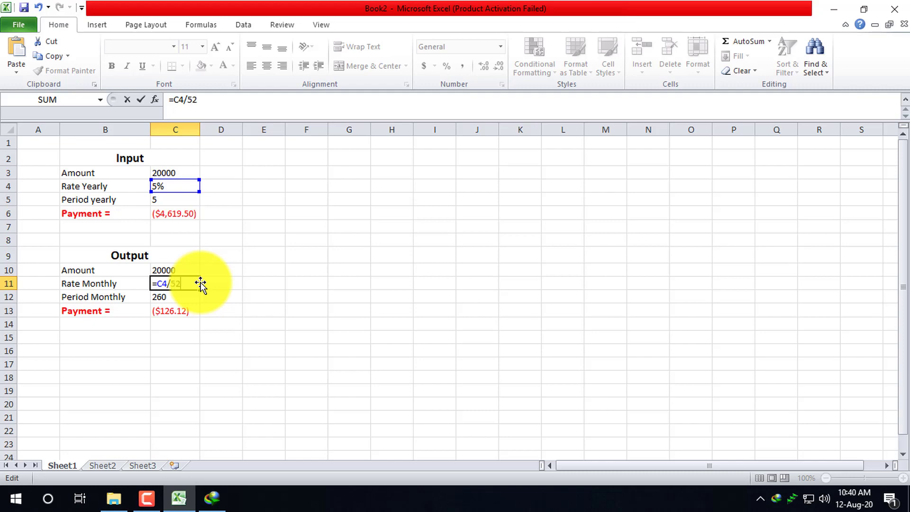
{"action": "type", "text": "52"}
{"action": "key", "text": "Return"}
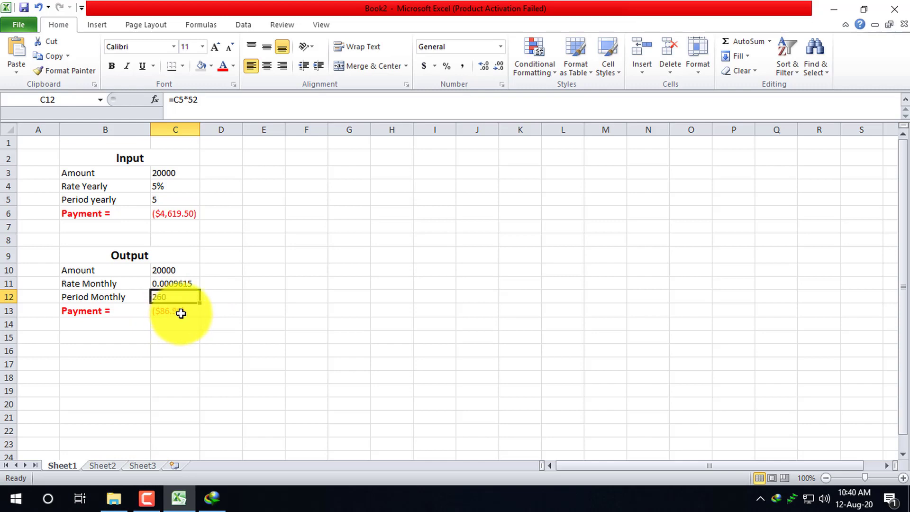
{"action": "left_click", "coordinate": [180, 312]}
Return the calculation to monthly periods by setting C11 to =C4/12 and C12 to =C5*12
{"action": "left_click", "coordinate": [187, 283]}
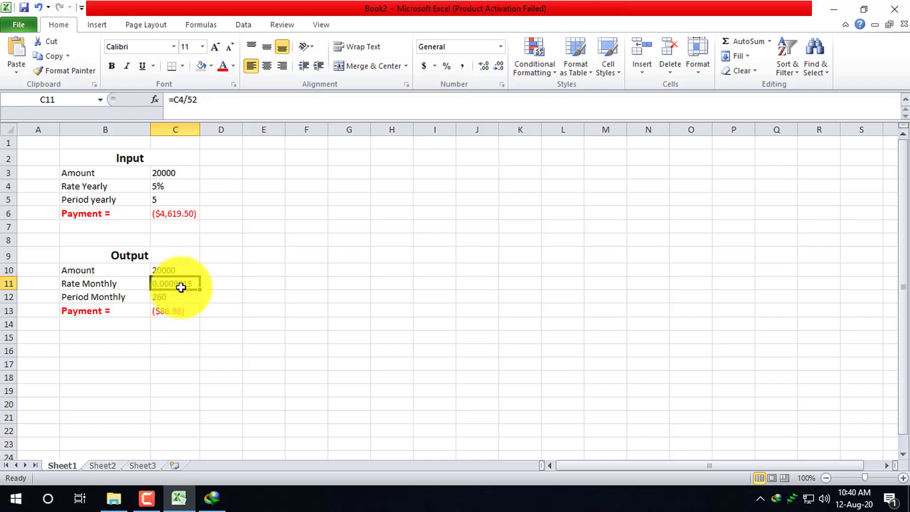
{"action": "double_click", "coordinate": [183, 286]}
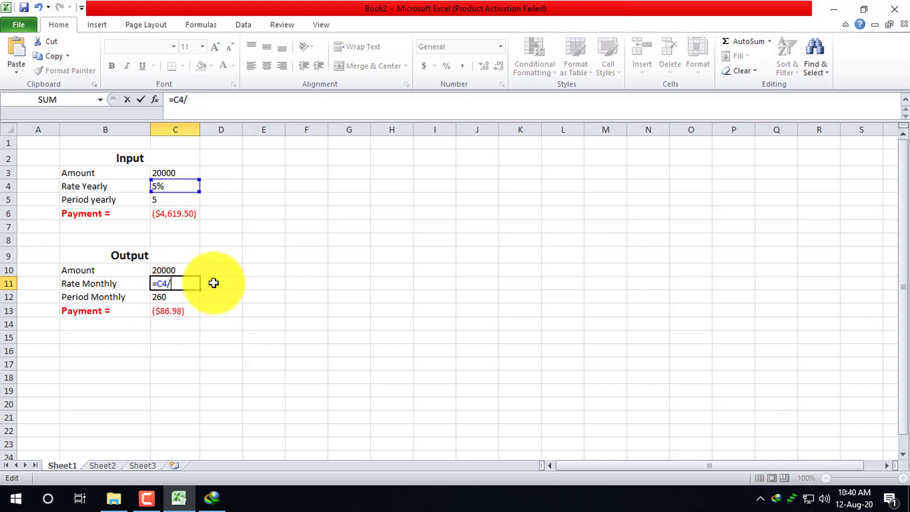
{"action": "type", "text": "12"}
{"action": "key", "text": "Return"}
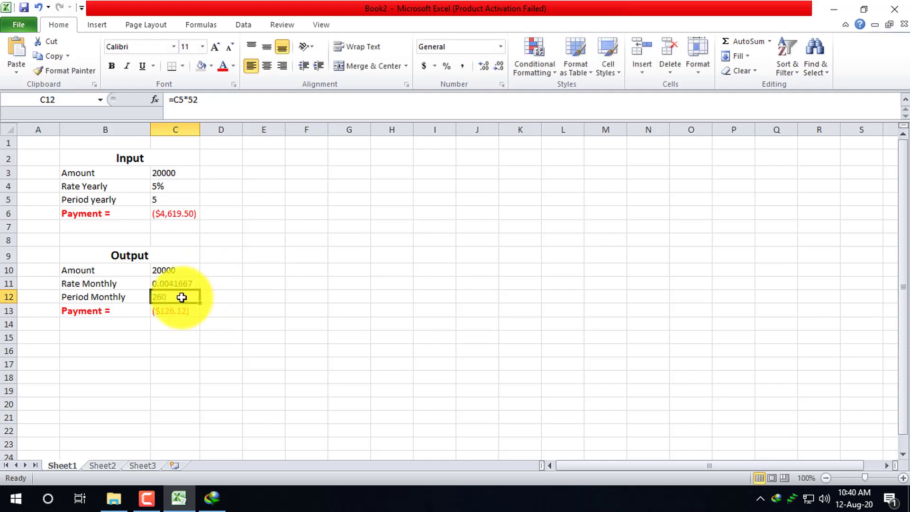
{"action": "double_click", "coordinate": [179, 297]}
{"action": "key", "text": "BackSpace"}
{"action": "key", "text": "BackSpace"}
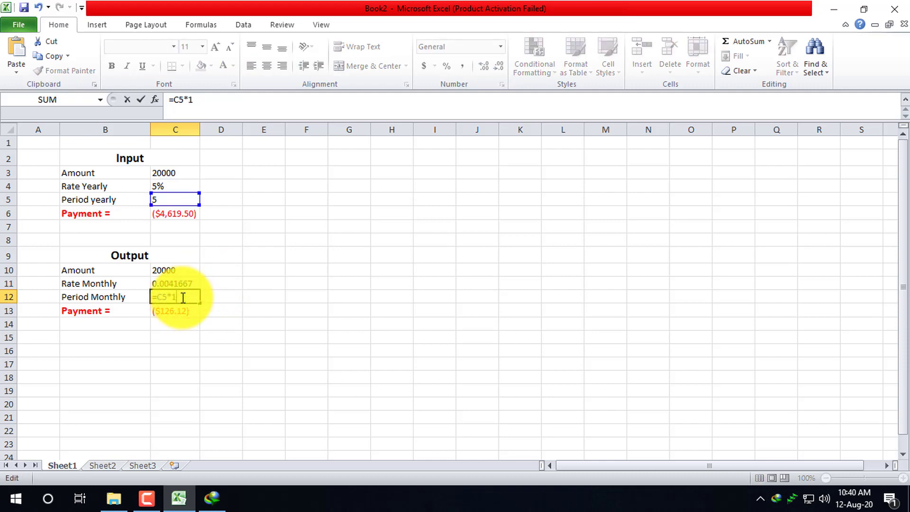
{"action": "key", "text": "Return"}
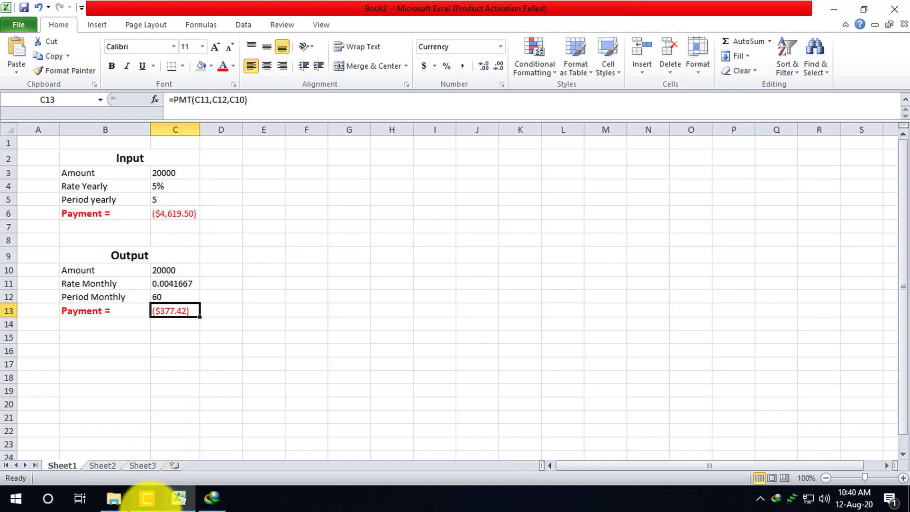
{"action": "left_click", "coordinate": [147, 498]}
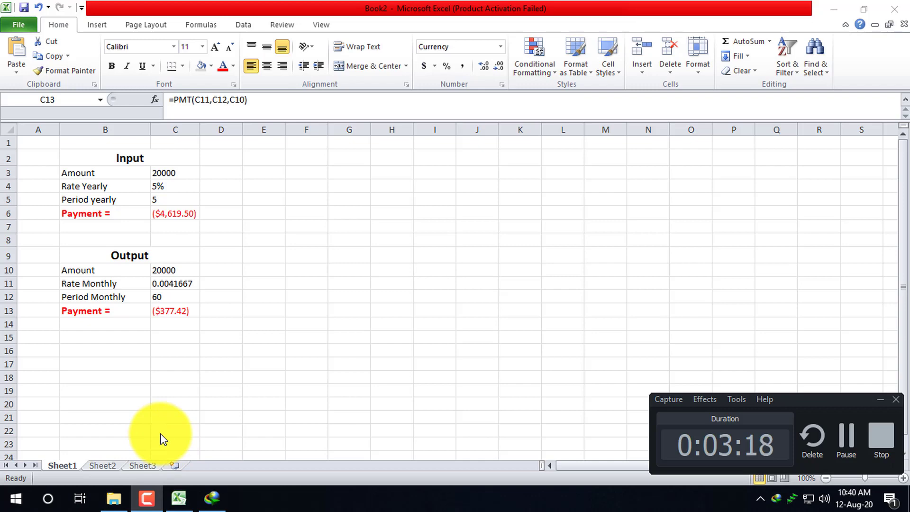
{"action": "left_click", "coordinate": [170, 224]}
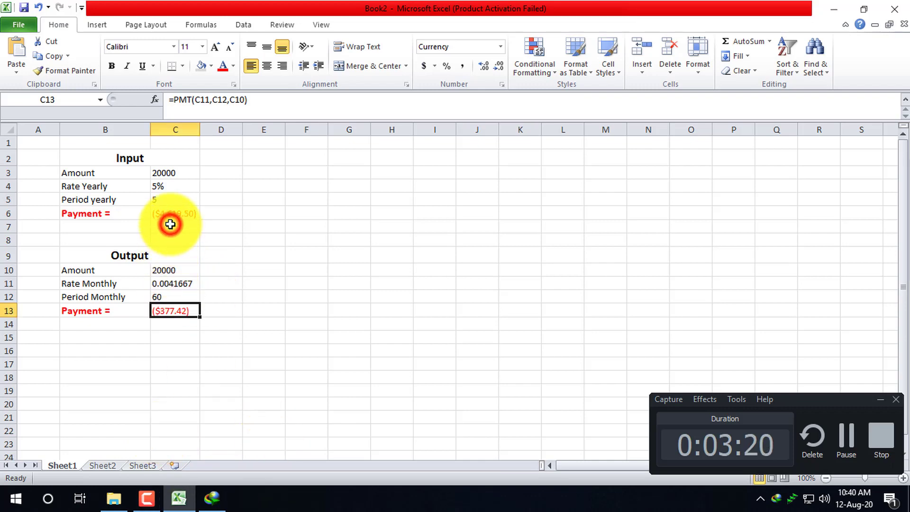
{"action": "left_click", "coordinate": [151, 326]}
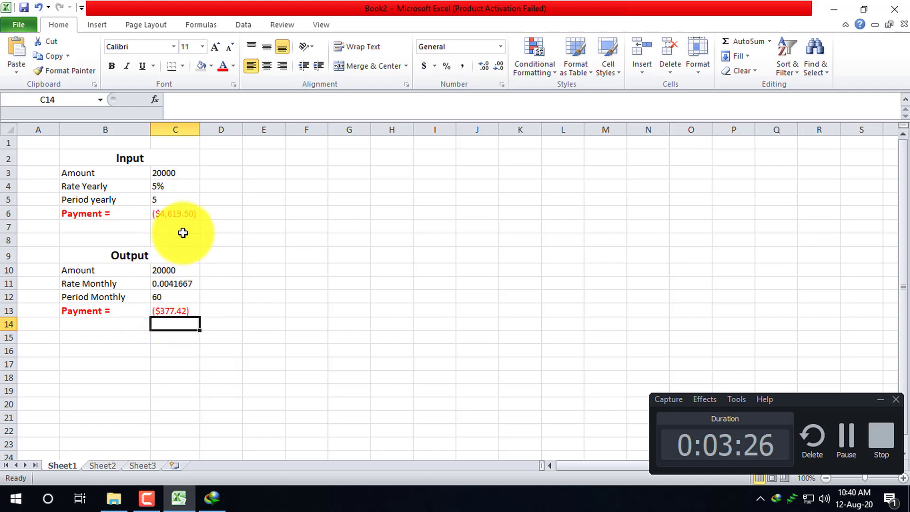
Set up a Goal Seek on the monthly payment in C13 with a target value of 1000
{"action": "left_click", "coordinate": [178, 312]}
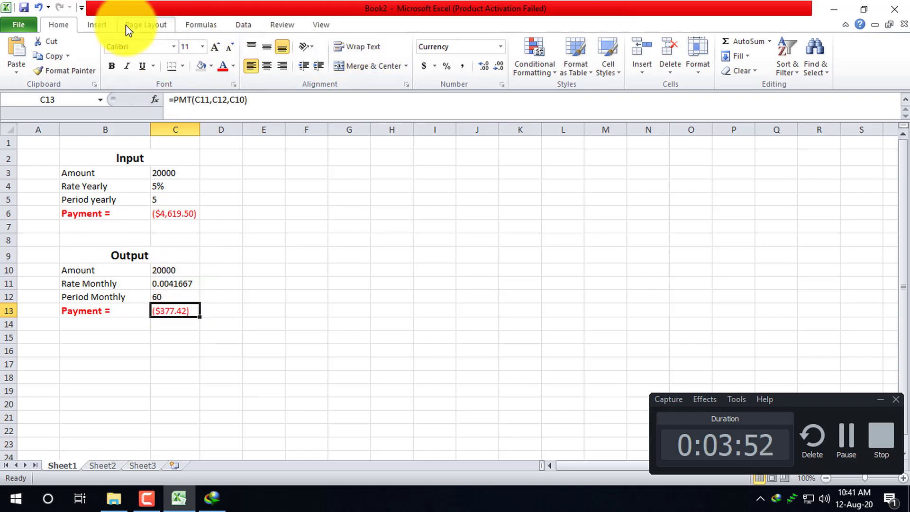
{"action": "left_click", "coordinate": [246, 24]}
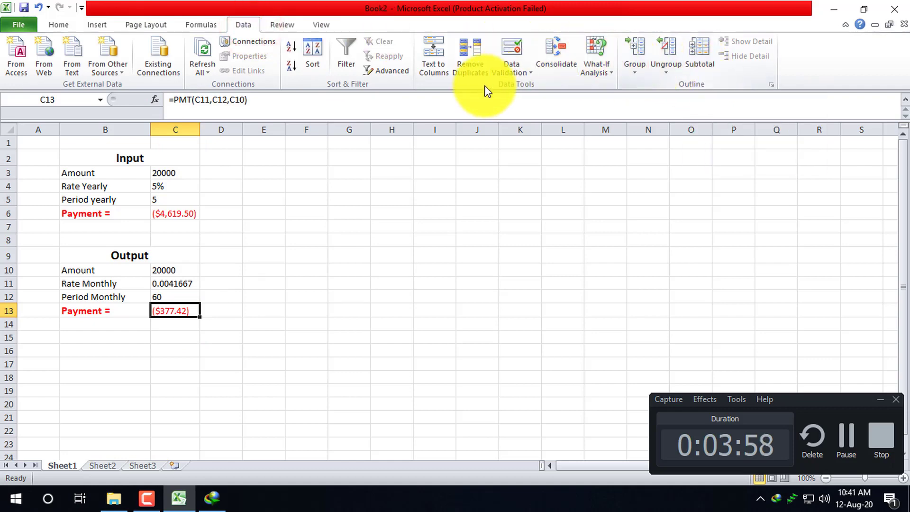
{"action": "left_click", "coordinate": [608, 77]}
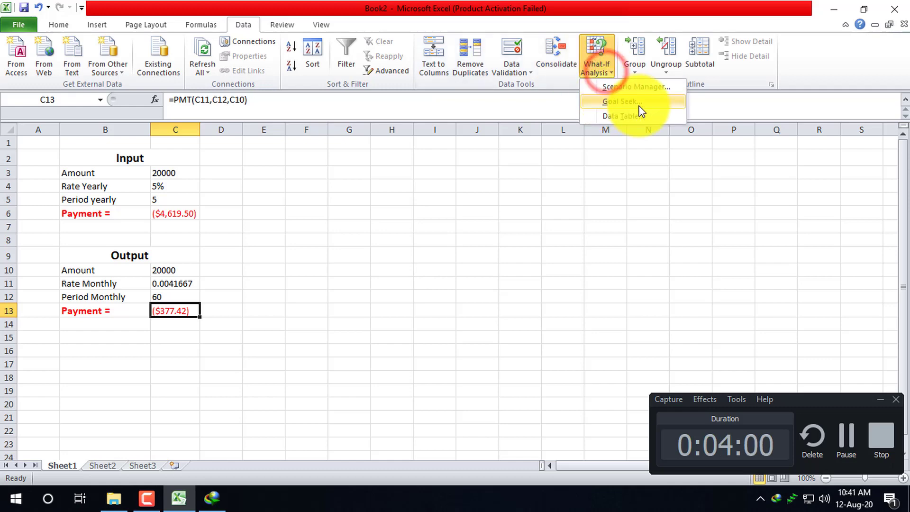
{"action": "left_click", "coordinate": [626, 103]}
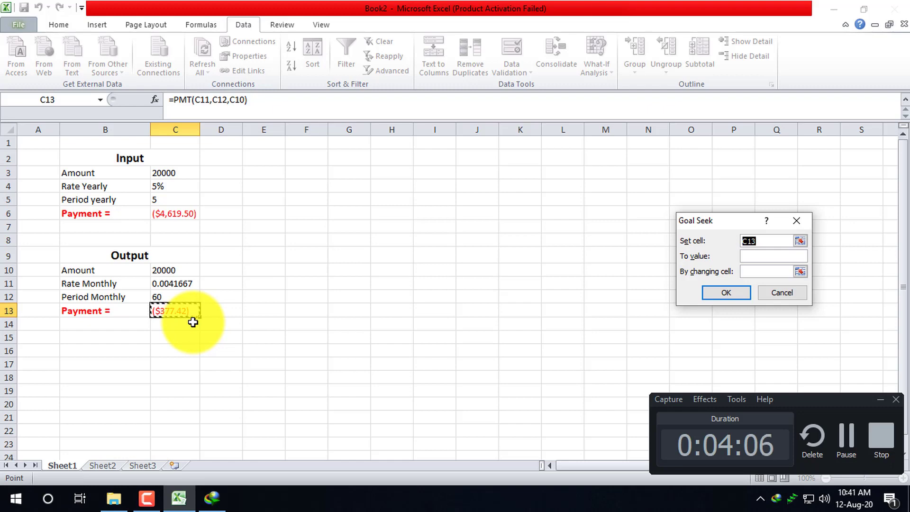
{"action": "left_click", "coordinate": [772, 254]}
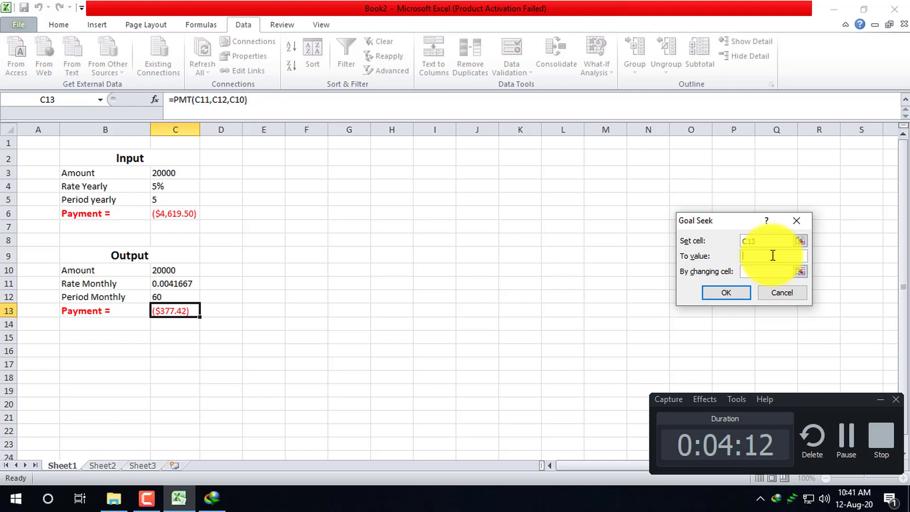
{"action": "type", "text": "5000"}
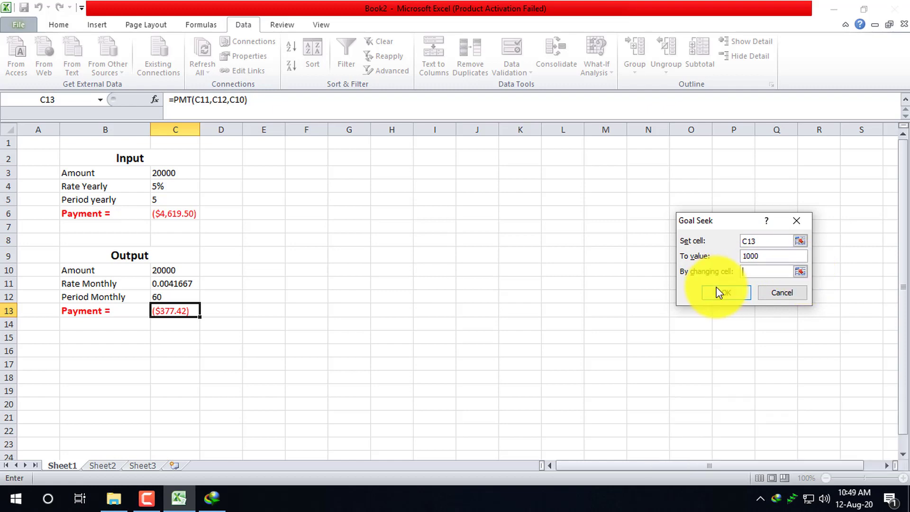
Use the input Amount in C3 as the changing cell, run the Goal Seek and accept its solution
{"action": "left_click", "coordinate": [799, 272]}
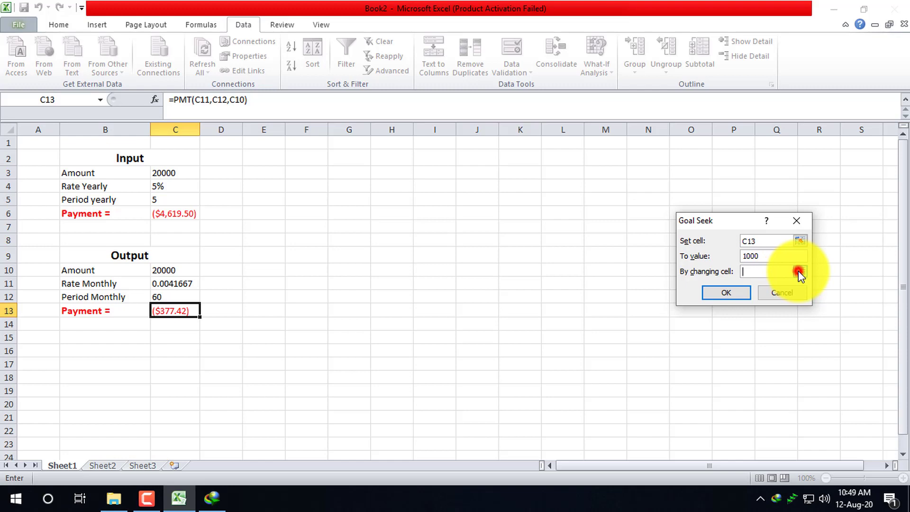
{"action": "left_click", "coordinate": [172, 172]}
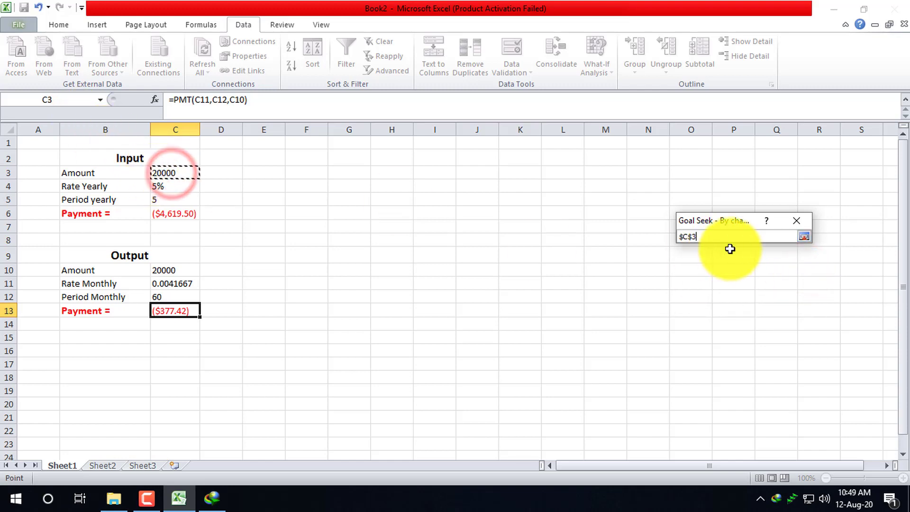
{"action": "key", "text": "Return"}
{"action": "left_click", "coordinate": [720, 293]}
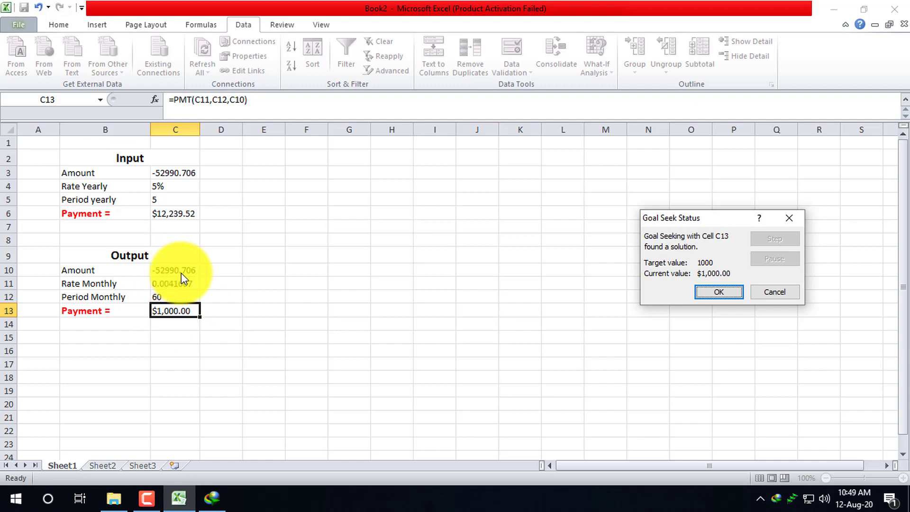
{"action": "left_click", "coordinate": [716, 293]}
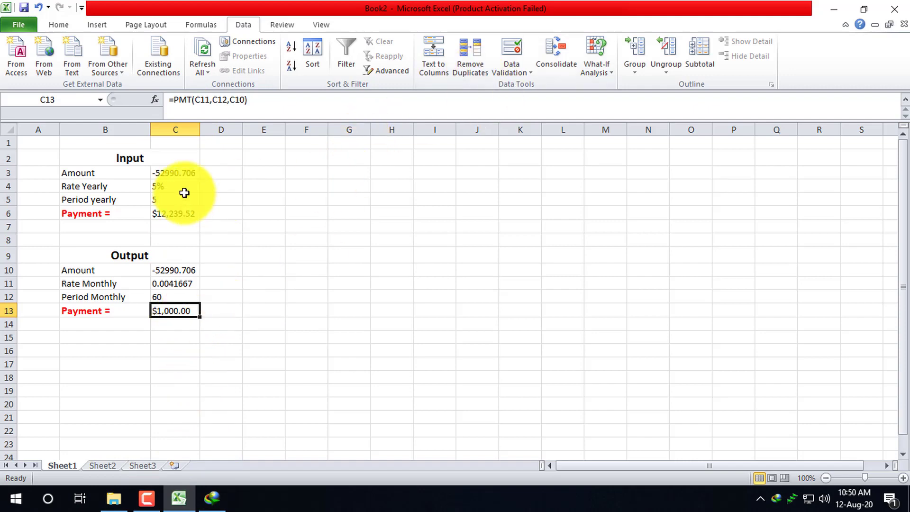
{"action": "mouse_move", "coordinate": [149, 497]}
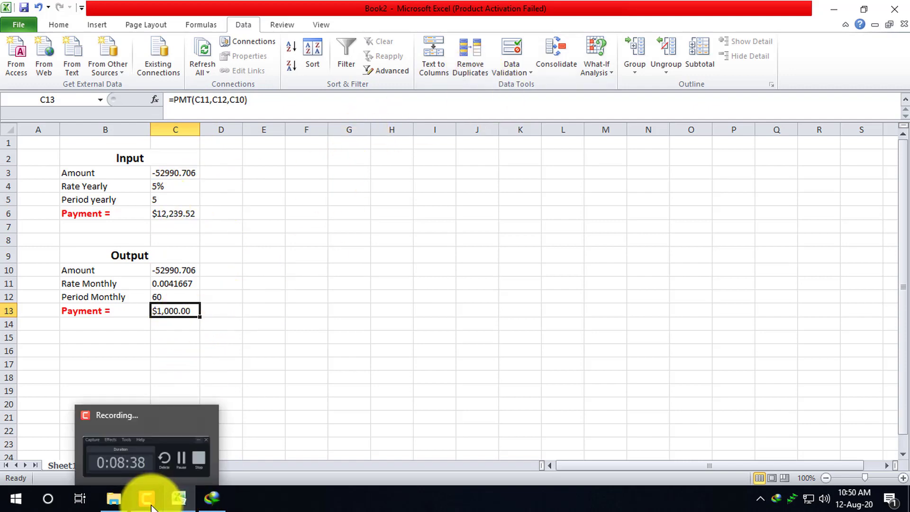
{"action": "left_click", "coordinate": [152, 464]}
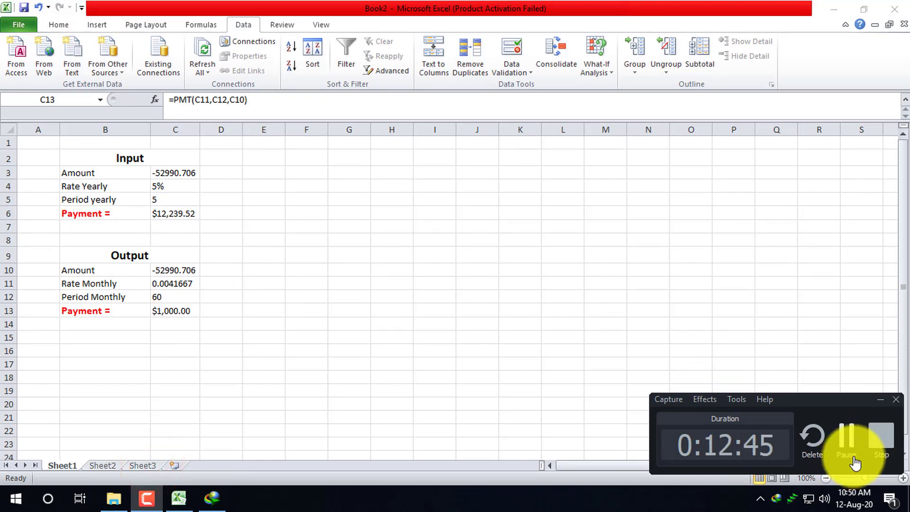